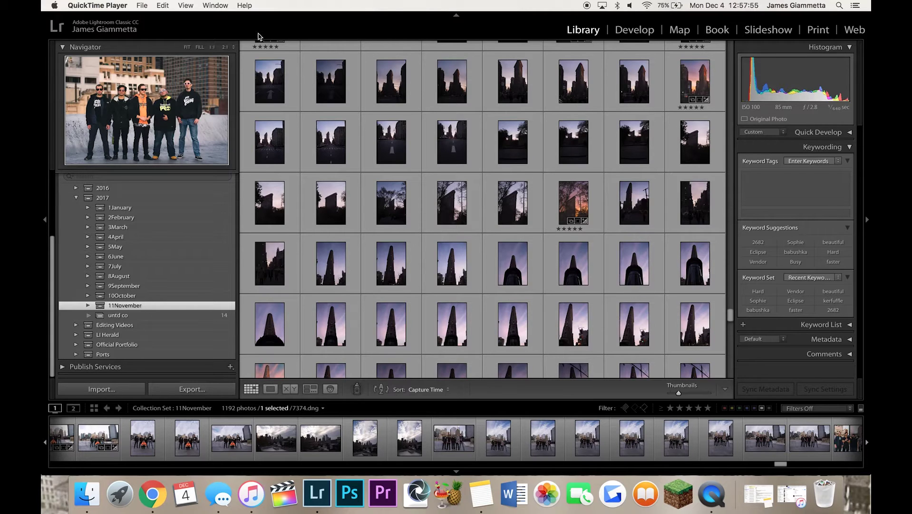
# Step: Start a new Lightroom catalog via File > New Catalog and bring up a Finder window
pyautogui.click(252, 30)
pyautogui.click(116, 5)
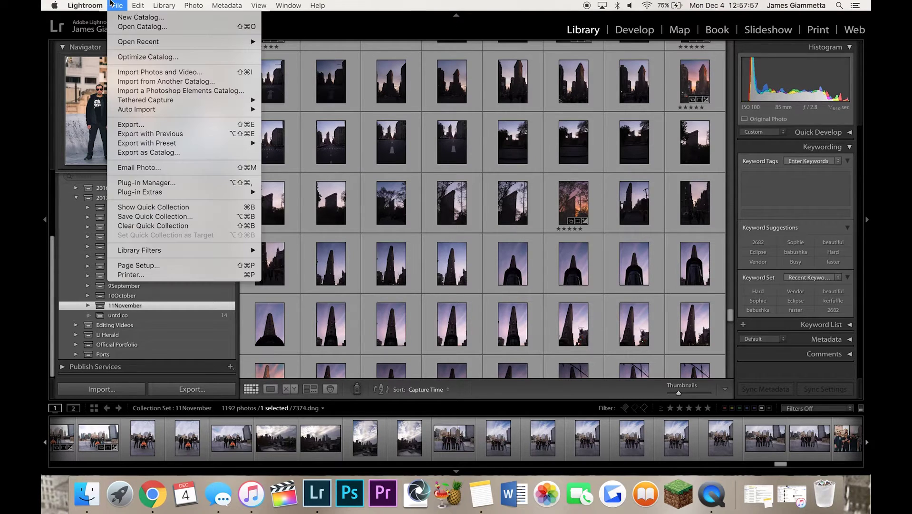
pyautogui.click(127, 21)
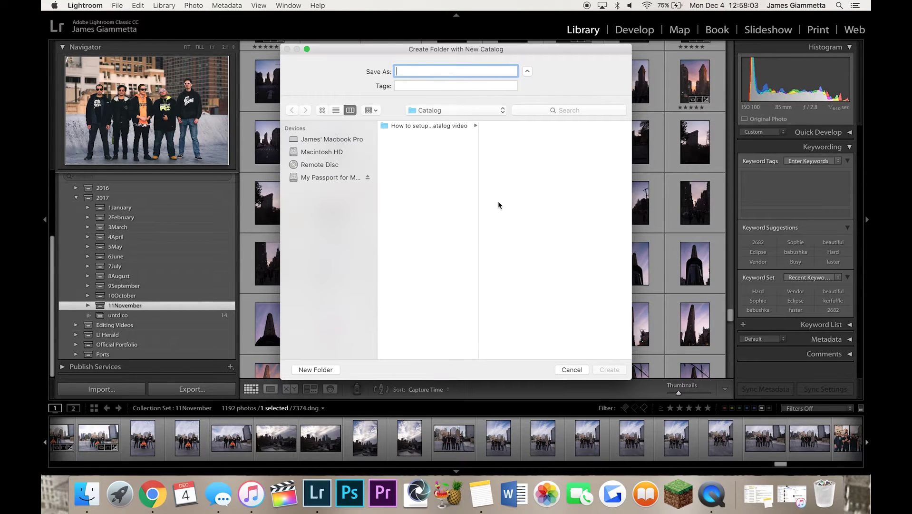
pyautogui.click(99, 485)
# Step: Browse the Lightroom folder in Finder and settle inside the Catalog folder
pyautogui.moveTo(321, 93); pyautogui.dragTo(257, 67)
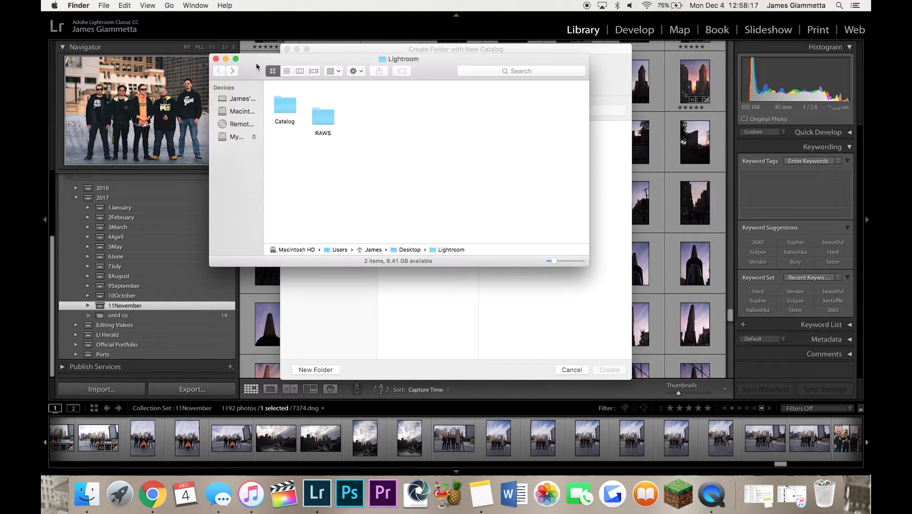
pyautogui.doubleClick(323, 118)
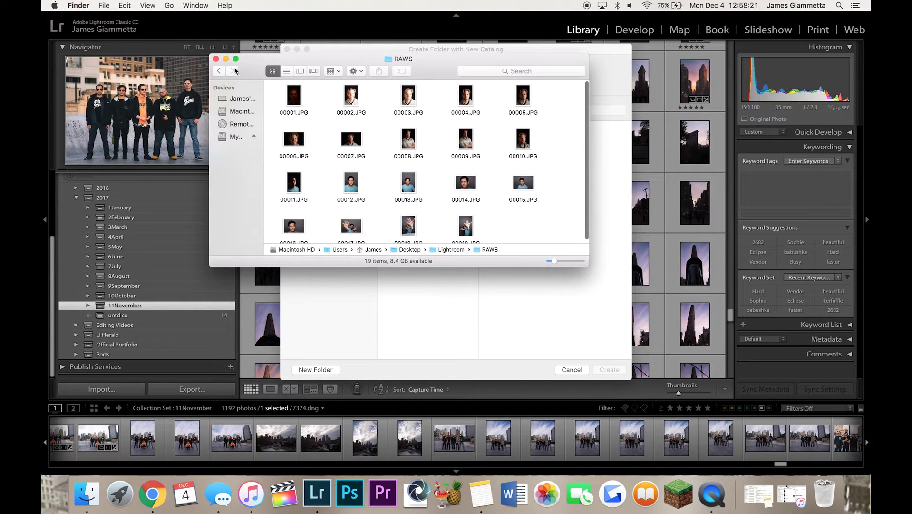
pyautogui.click(219, 71)
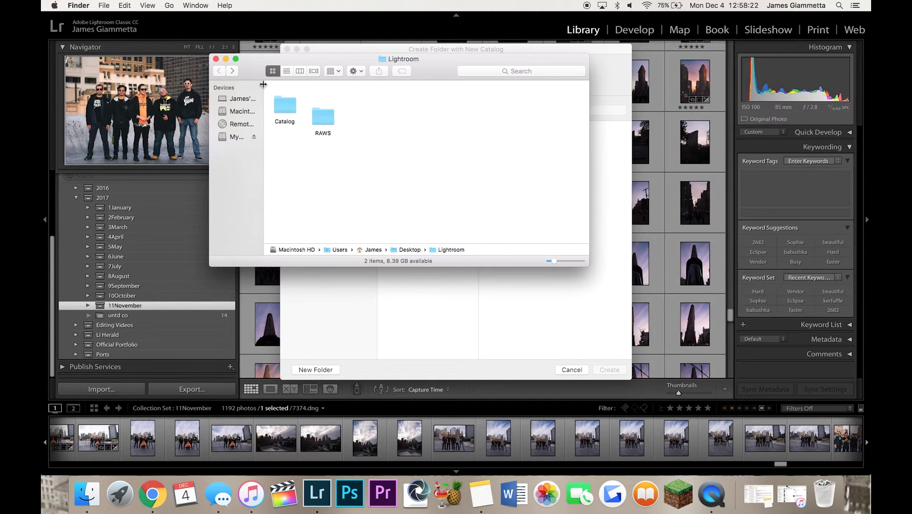
pyautogui.doubleClick(286, 103)
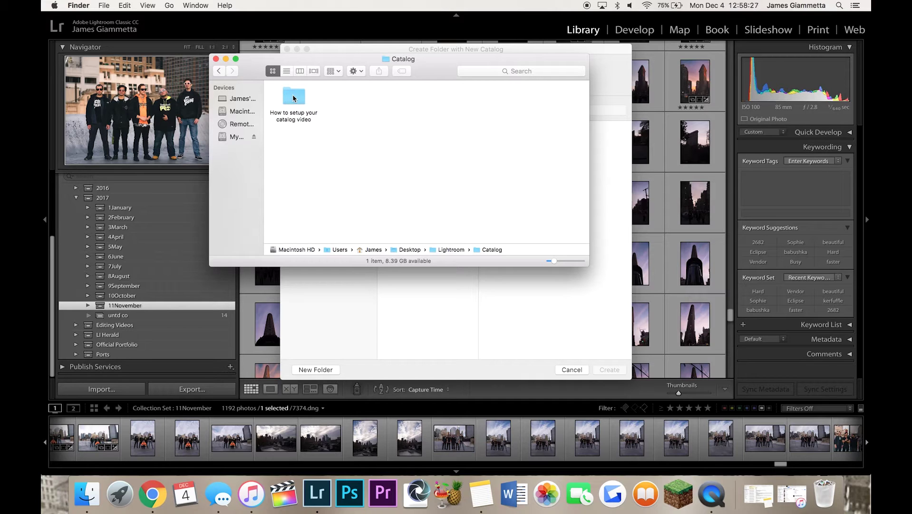
pyautogui.doubleClick(293, 99)
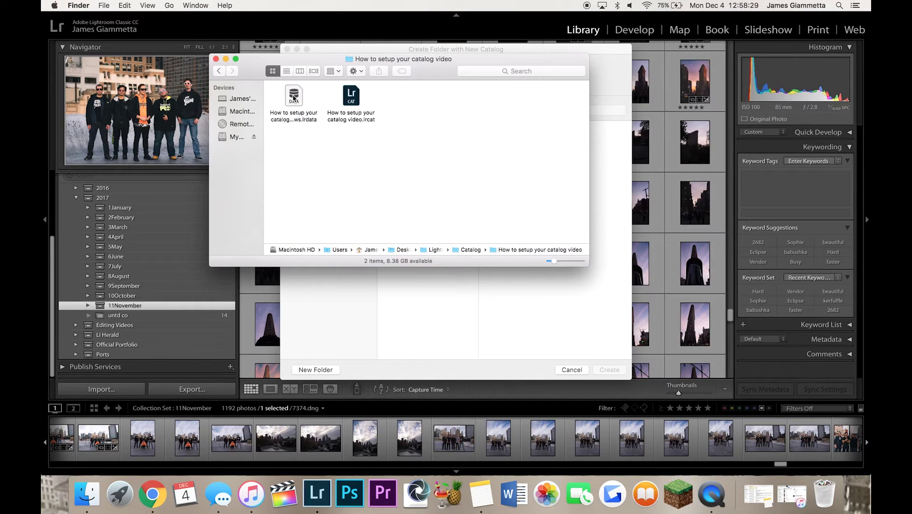
pyautogui.press('super+Up')
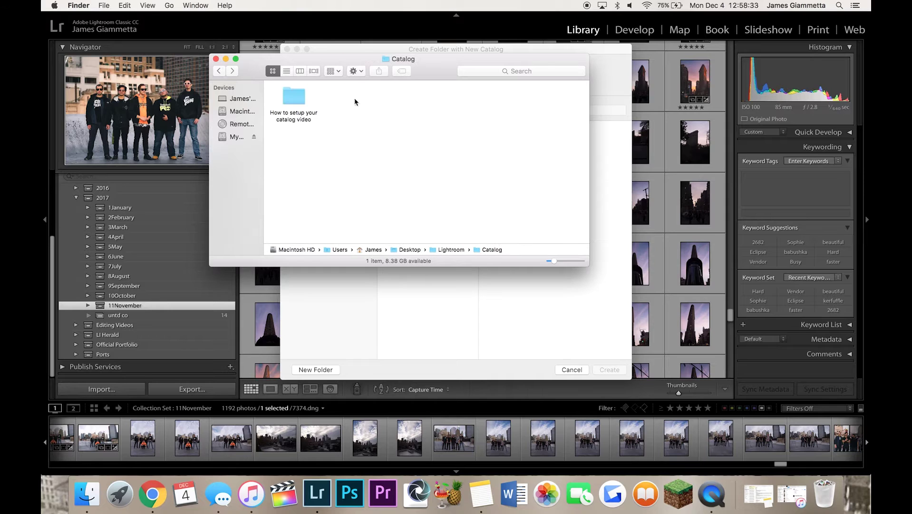
# Step: Create a folder named 'Temp Catalog' inside Catalog and open it
pyautogui.rightClick(347, 102)
pyautogui.click(366, 102)
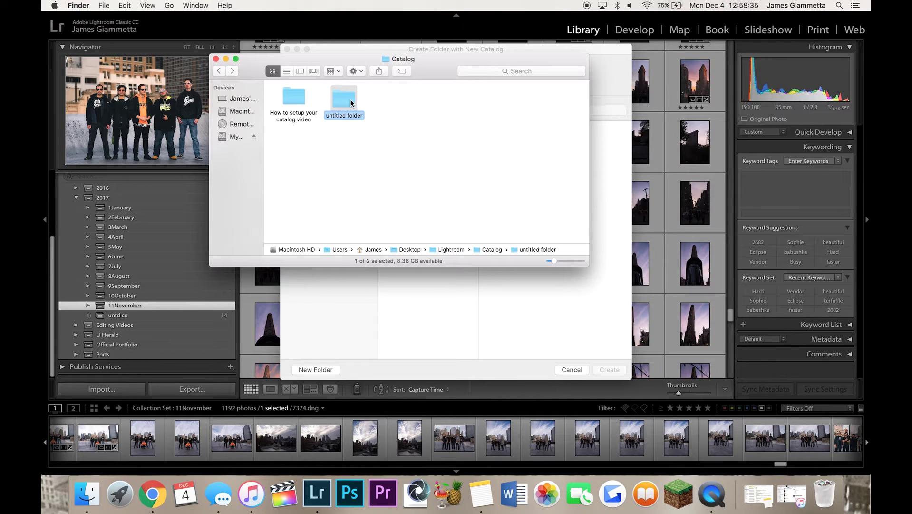
pyautogui.write('Temp Catalog')
pyautogui.press('Return')
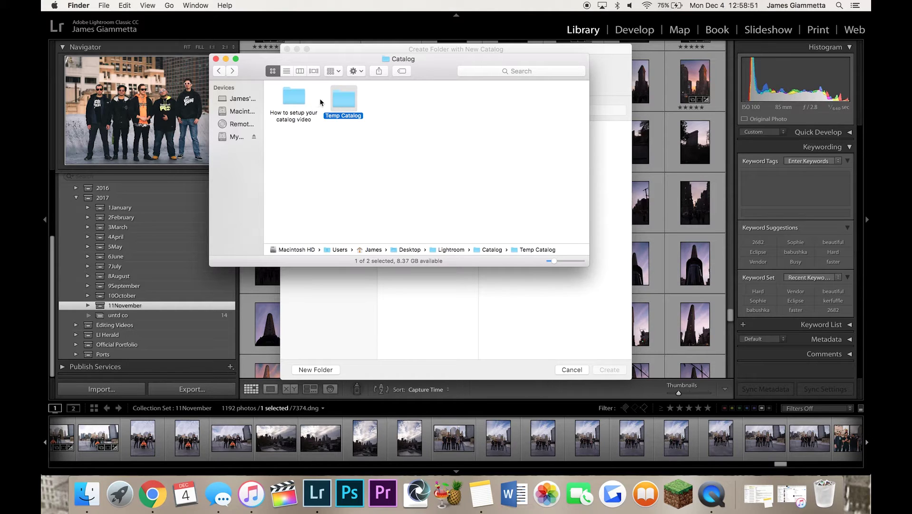
pyautogui.doubleClick(342, 110)
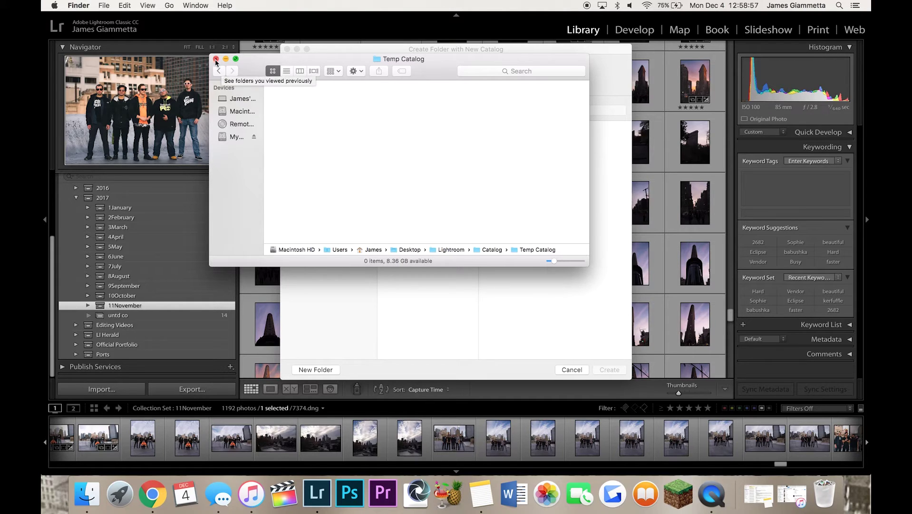
# Step: Save the new catalog as 'TempCatalog' in the Temp Catalog folder, skipping the backup
pyautogui.moveTo(387, 61); pyautogui.dragTo(295, 146)
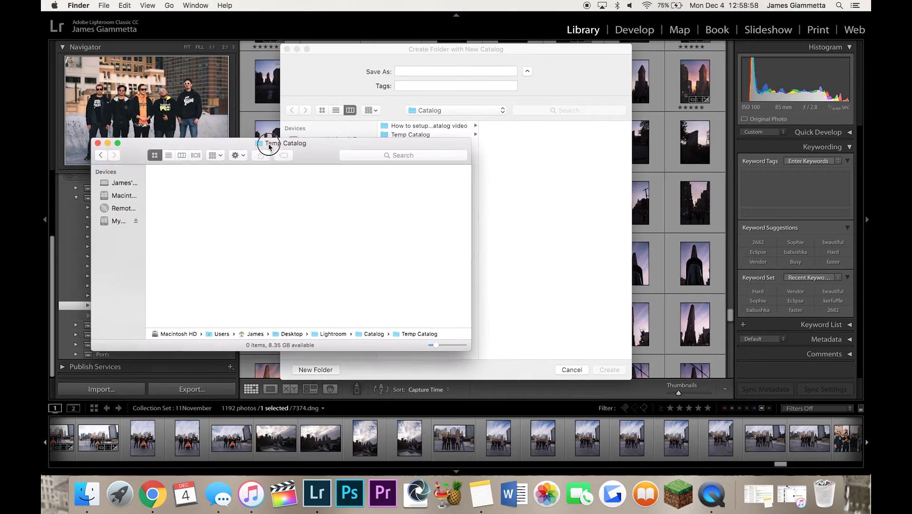
pyautogui.click(377, 61)
pyautogui.write('TempCatalog')
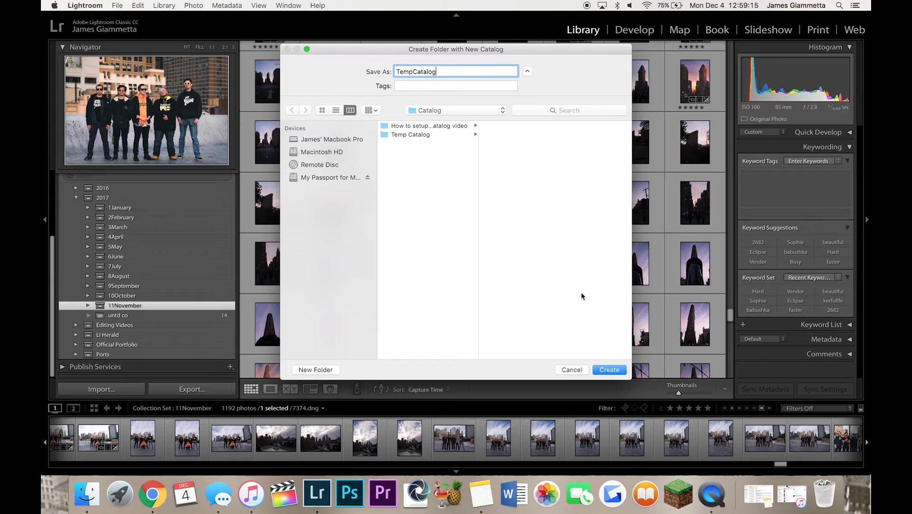
pyautogui.click(428, 135)
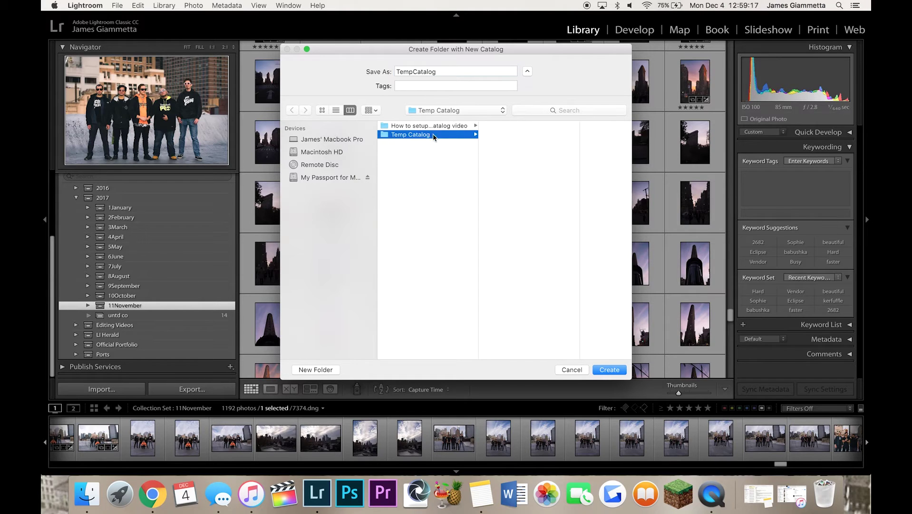
pyautogui.click(604, 370)
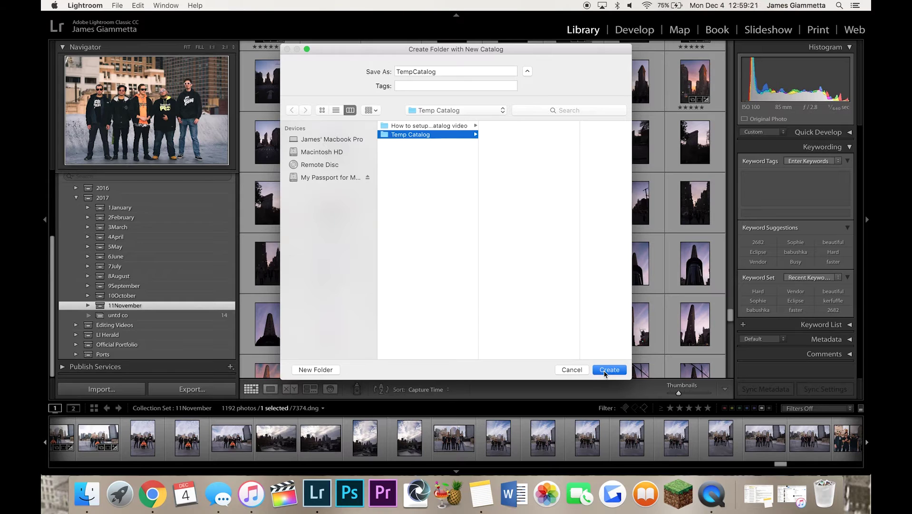
pyautogui.click(491, 207)
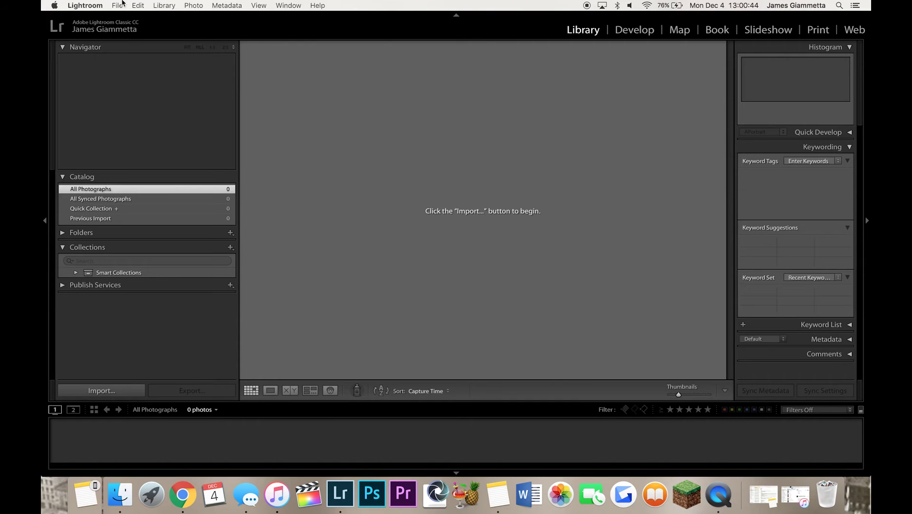
# Step: Enable 'Automatically write changes into XMP' in Catalog Settings and close the dialog
pyautogui.click(118, 6)
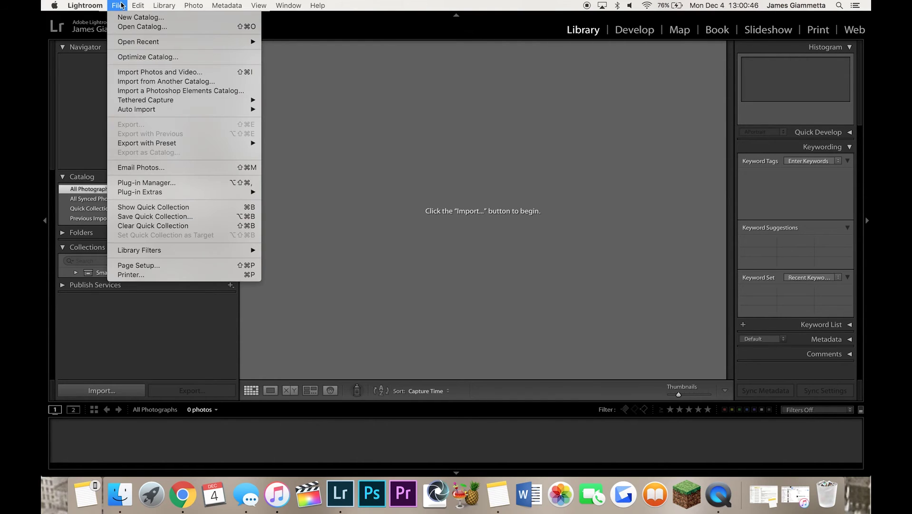
pyautogui.moveTo(85, 4)
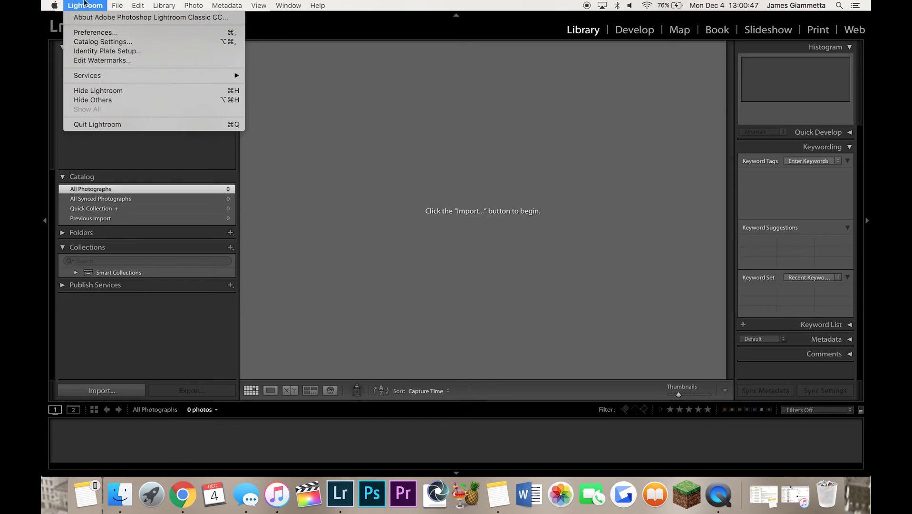
pyautogui.click(112, 42)
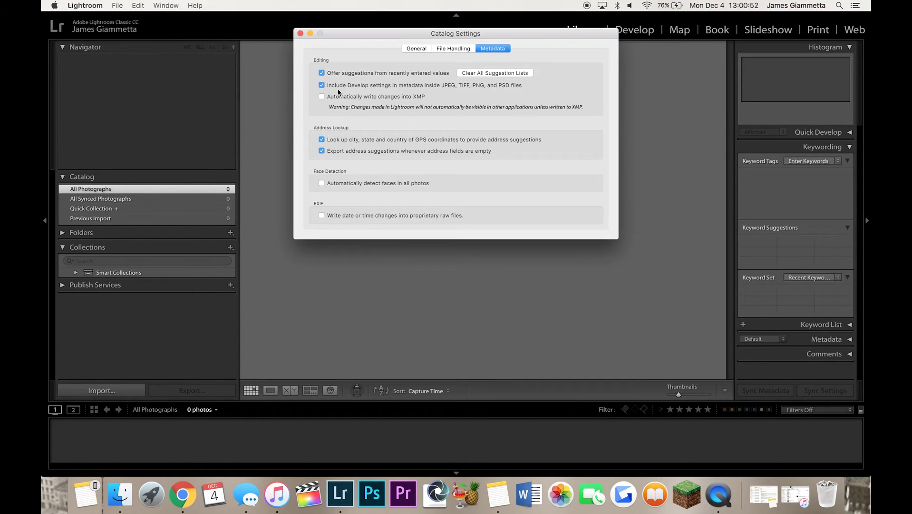
pyautogui.click(322, 97)
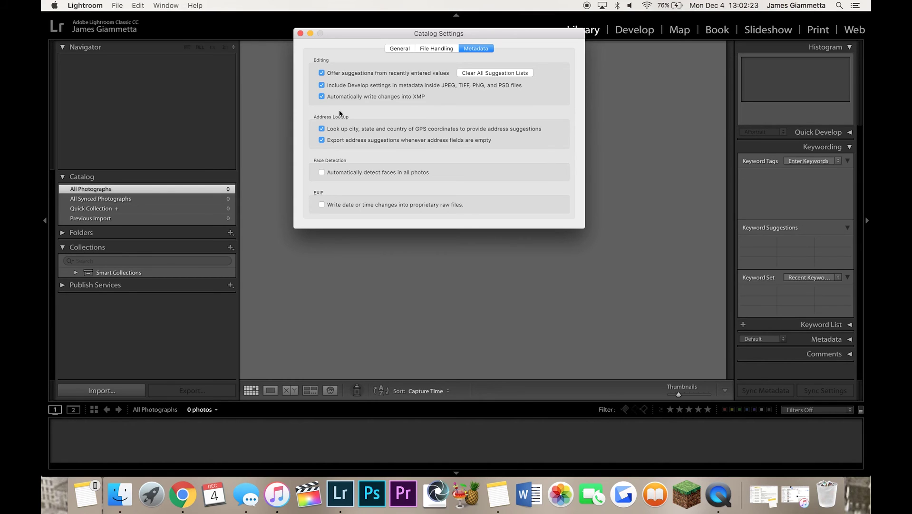
pyautogui.click(300, 33)
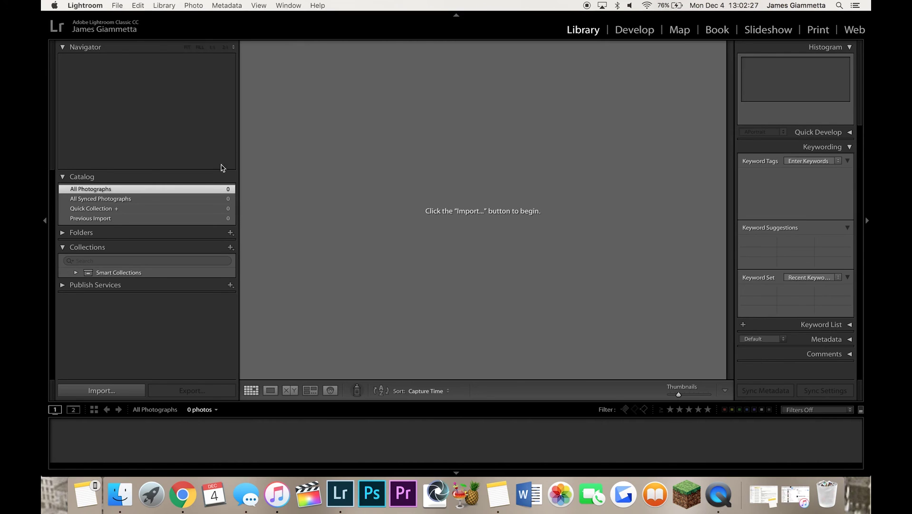
# Step: Delete the Smart Collections set, confirming on the second attempt after cancelling the first
pyautogui.rightClick(186, 275)
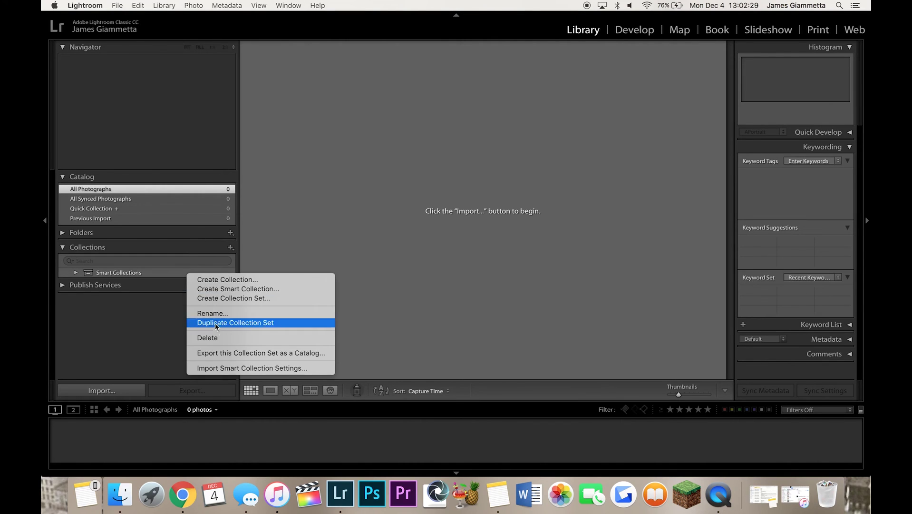
pyautogui.click(209, 338)
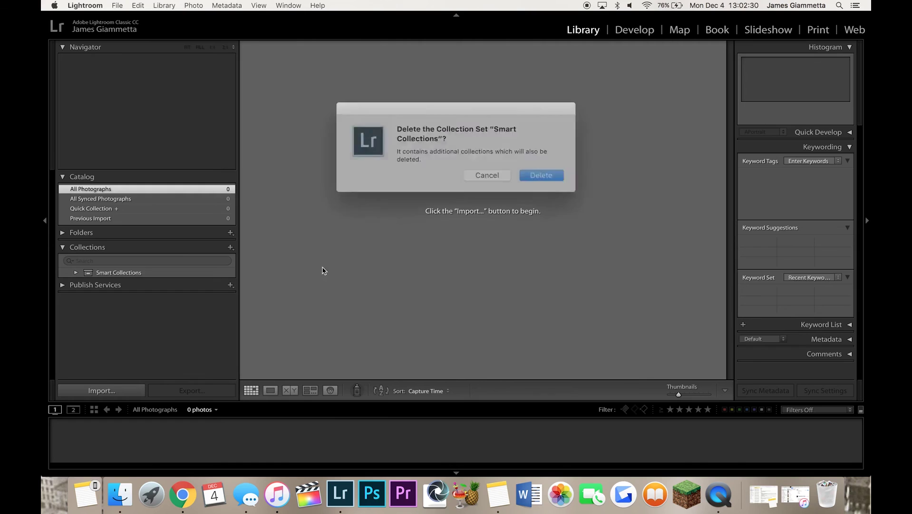
pyautogui.click(493, 173)
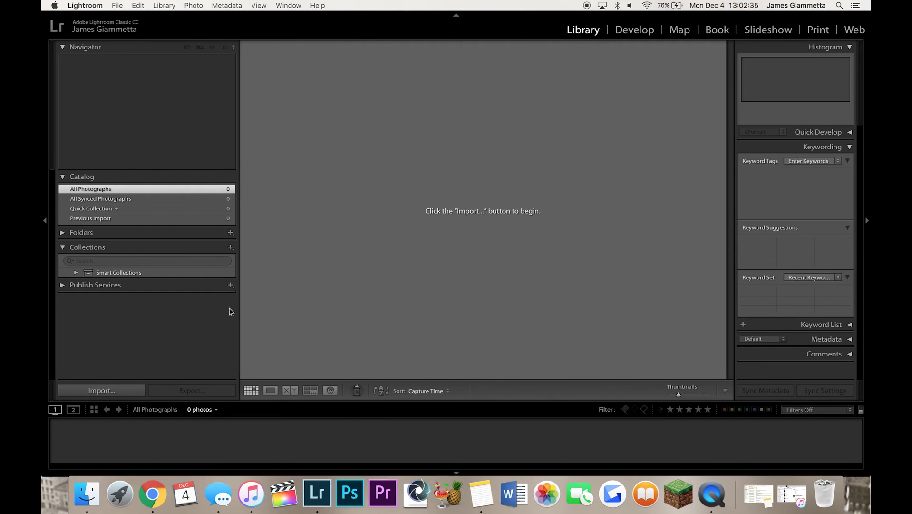
pyautogui.rightClick(141, 275)
pyautogui.click(162, 336)
pyautogui.click(531, 172)
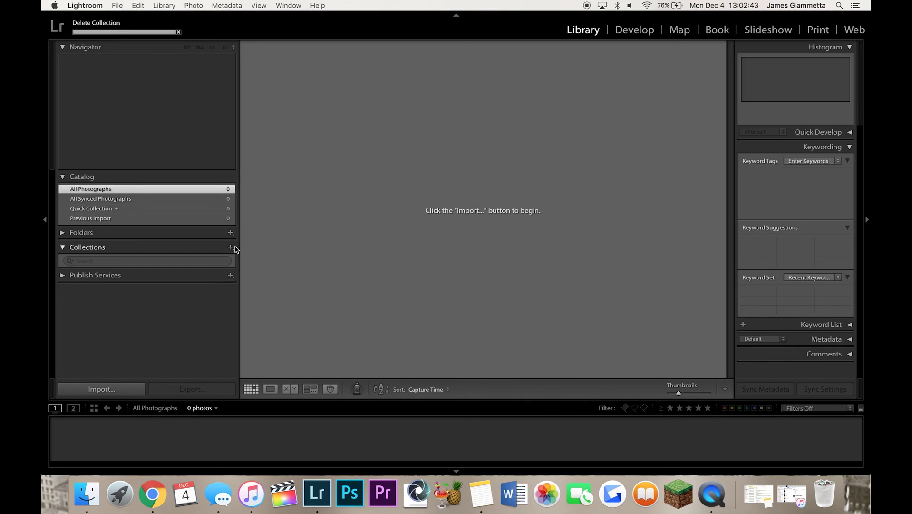